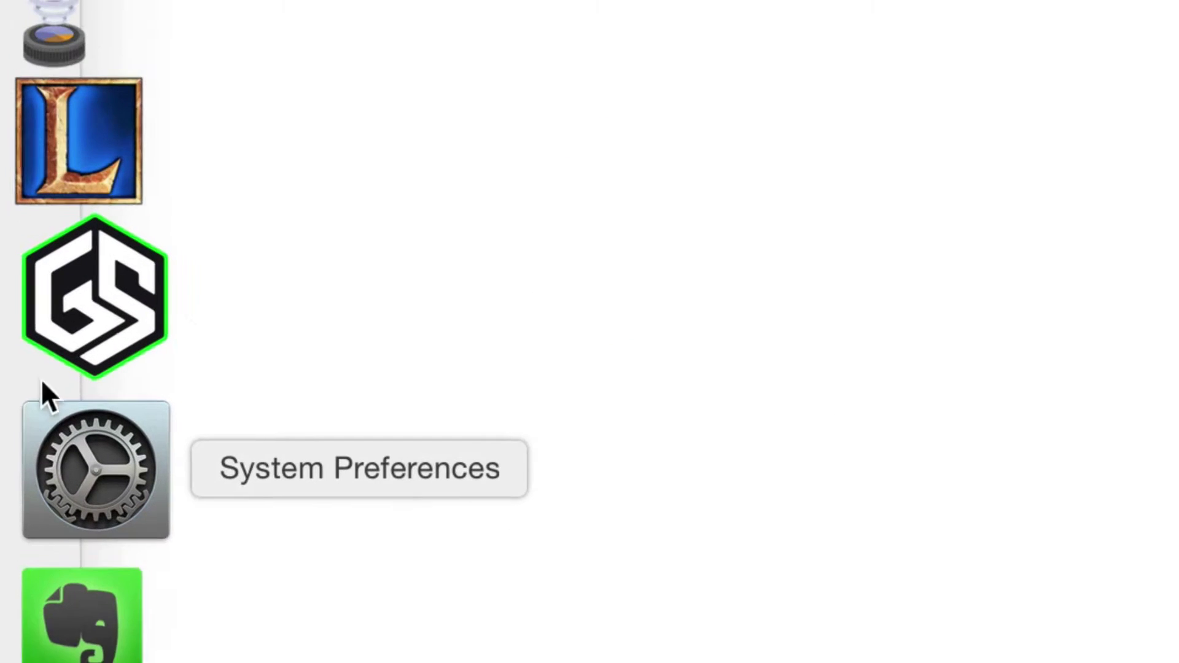
# - Launch Gameshow from the Dock to reach the new-document chooser
pyautogui.click(72, 360)
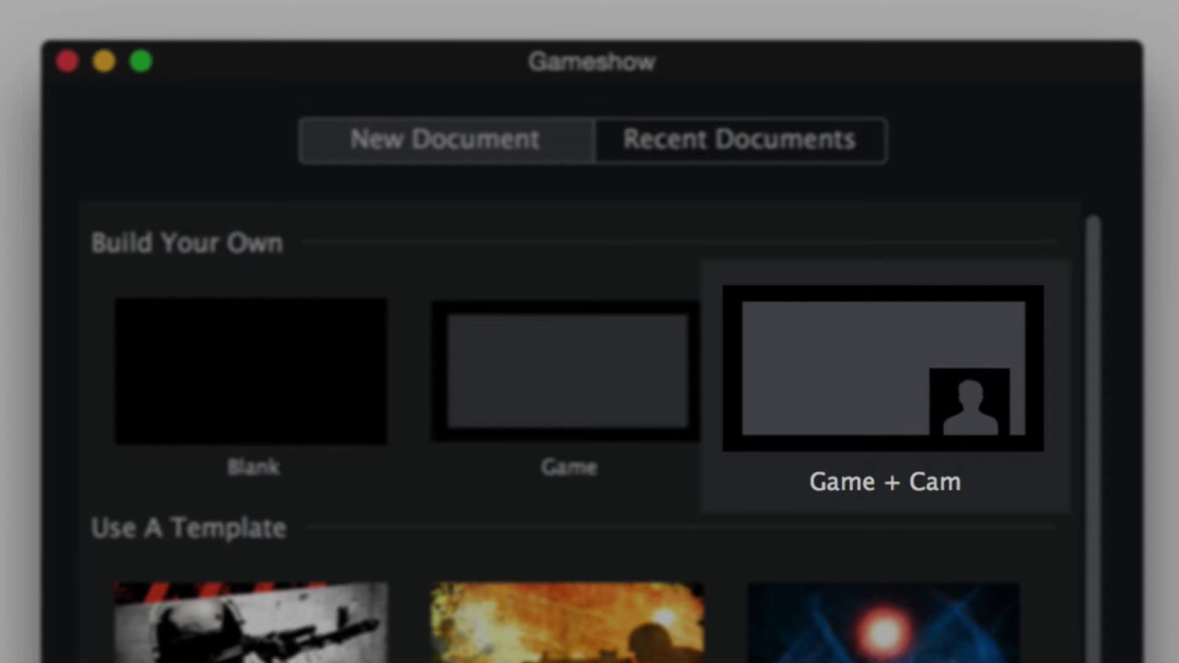
# - Pick the Grand Theft Auto template from the template list and continue to its configuration
pyautogui.scroll(-5, 1032, 660)
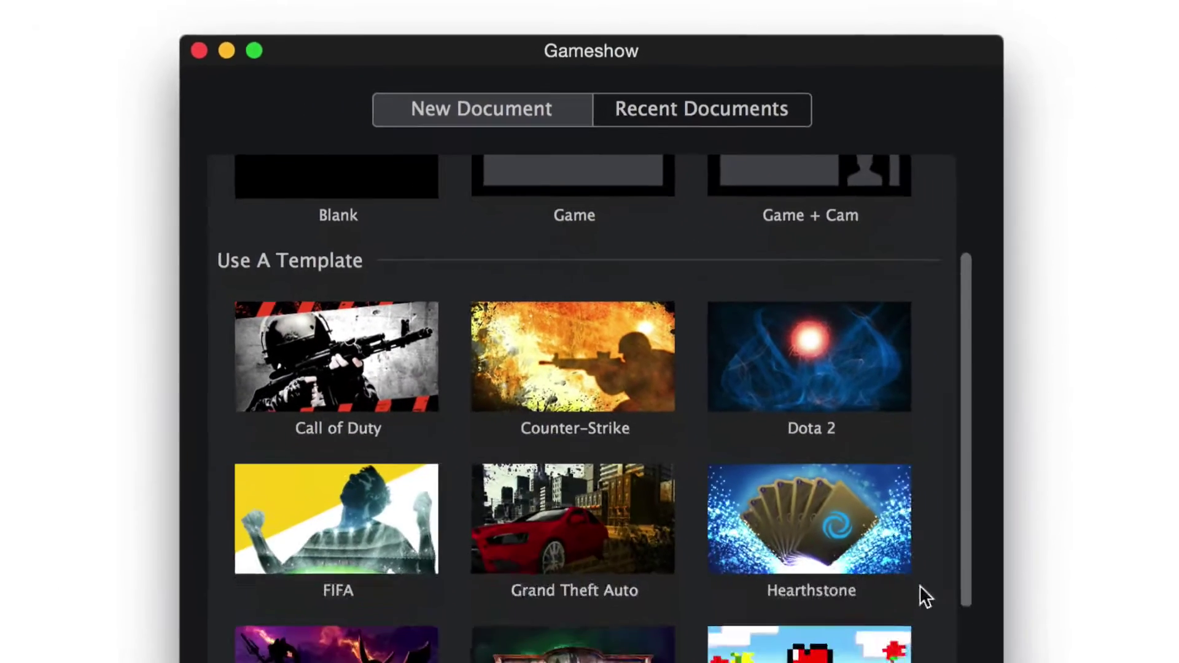
pyautogui.scroll(-3, 841, 452)
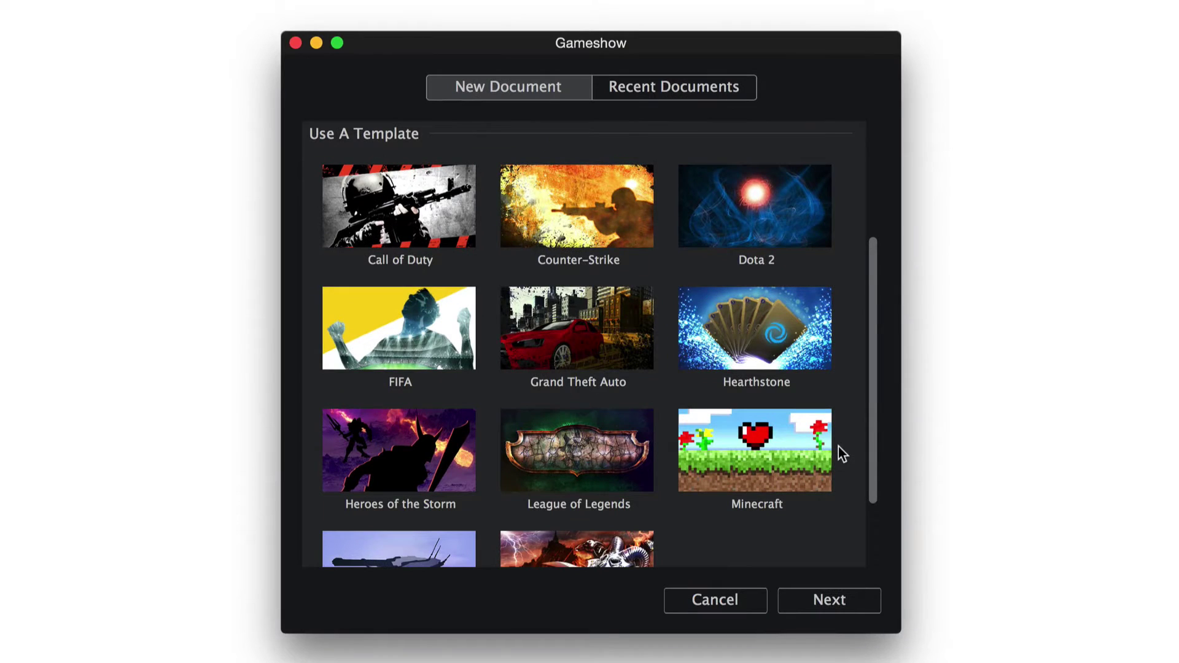
pyautogui.scroll(-3, 839, 448)
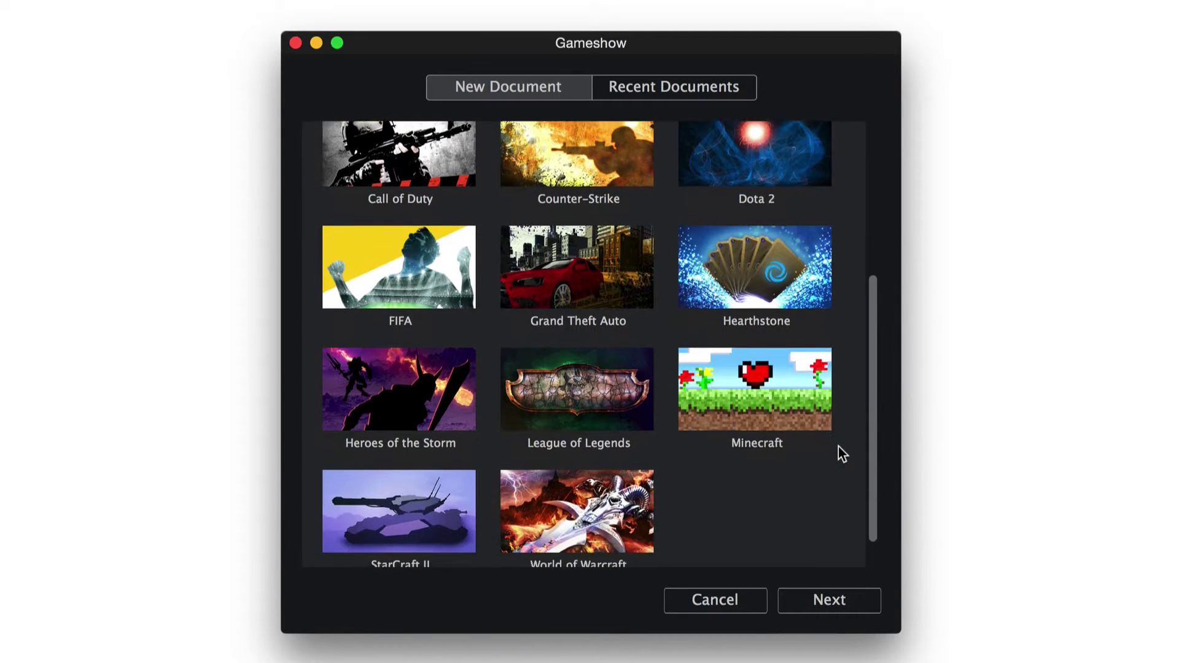
pyautogui.click(600, 244)
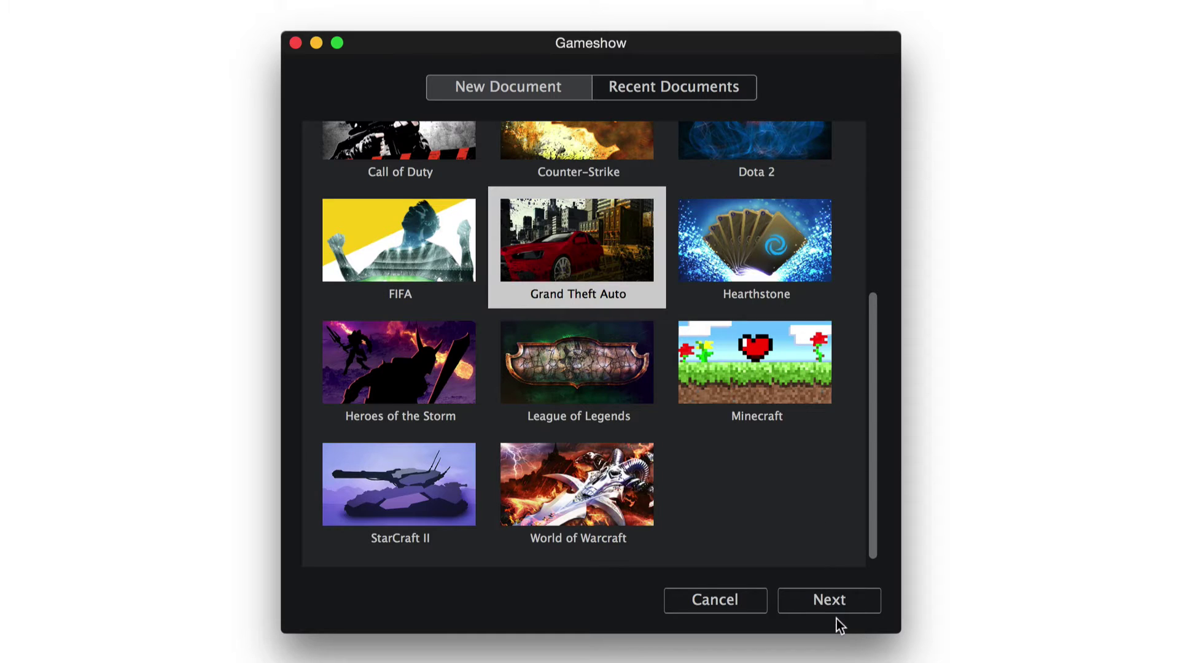
pyautogui.click(850, 607)
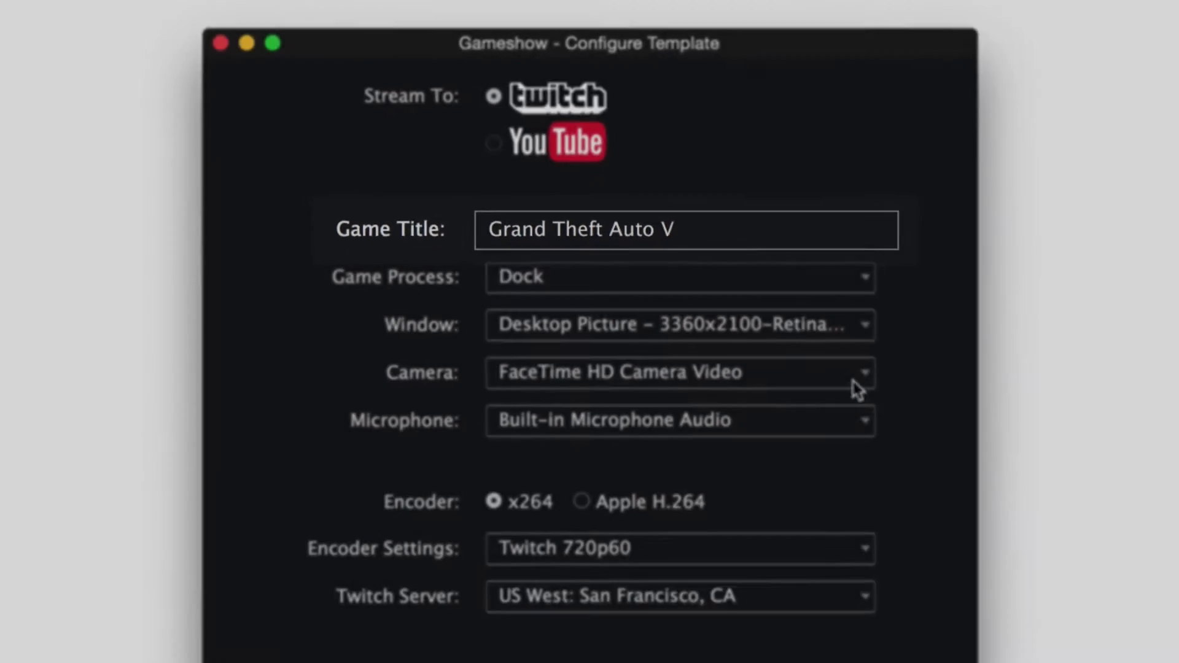
# - Use Logitech Webcam C930e Video as camera and Yeti Stereo Microphone Audio as microphone, then create the document
pyautogui.click(979, 528)
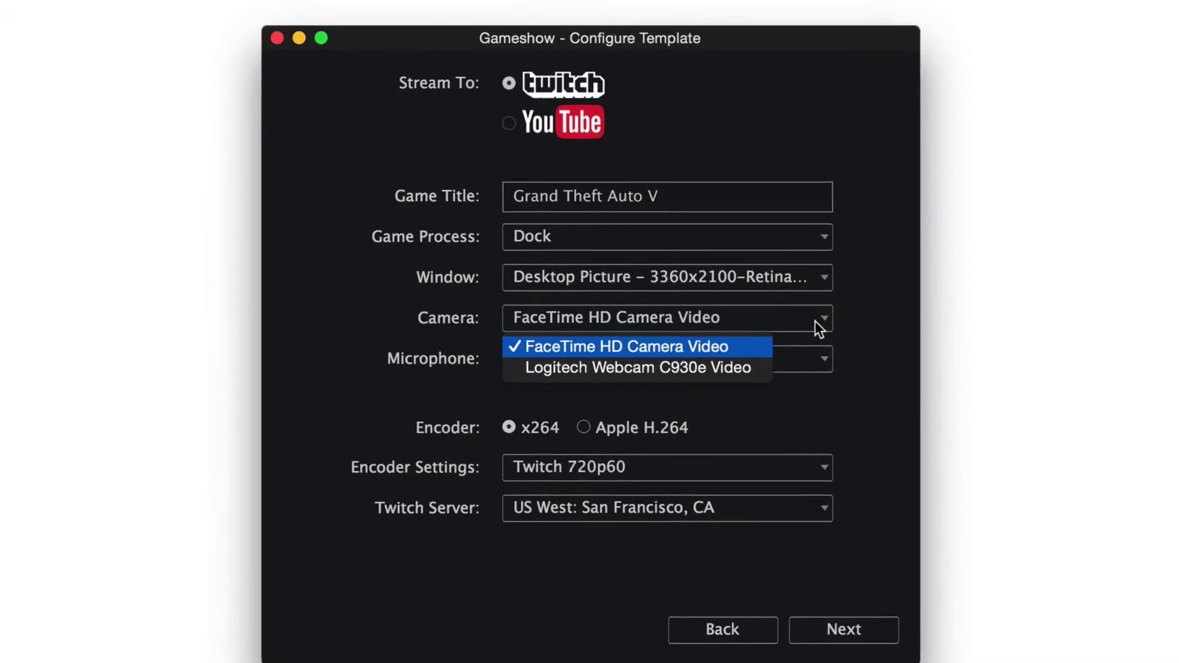
pyautogui.click(756, 365)
pyautogui.click(779, 363)
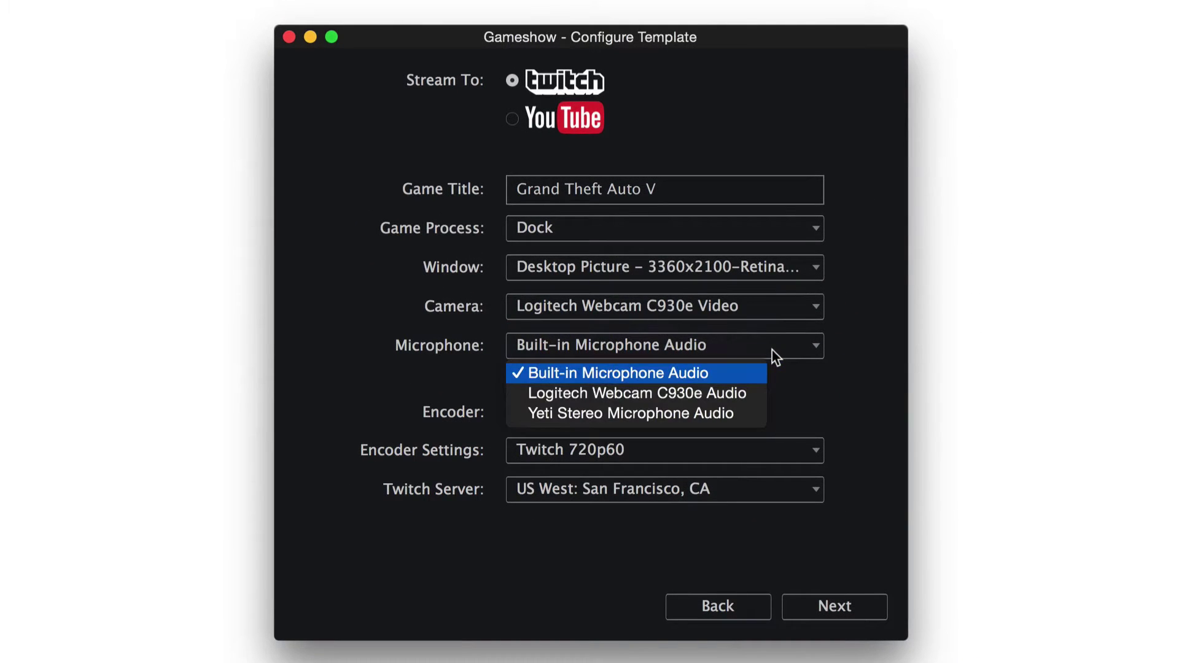
pyautogui.click(746, 413)
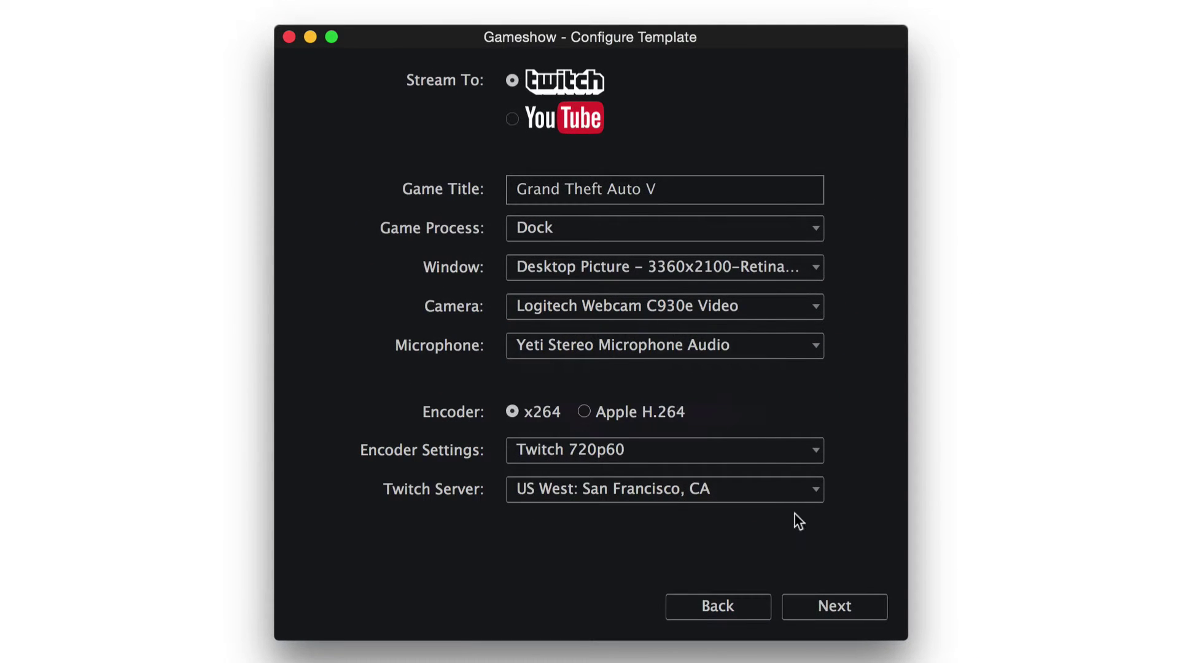
pyautogui.click(869, 609)
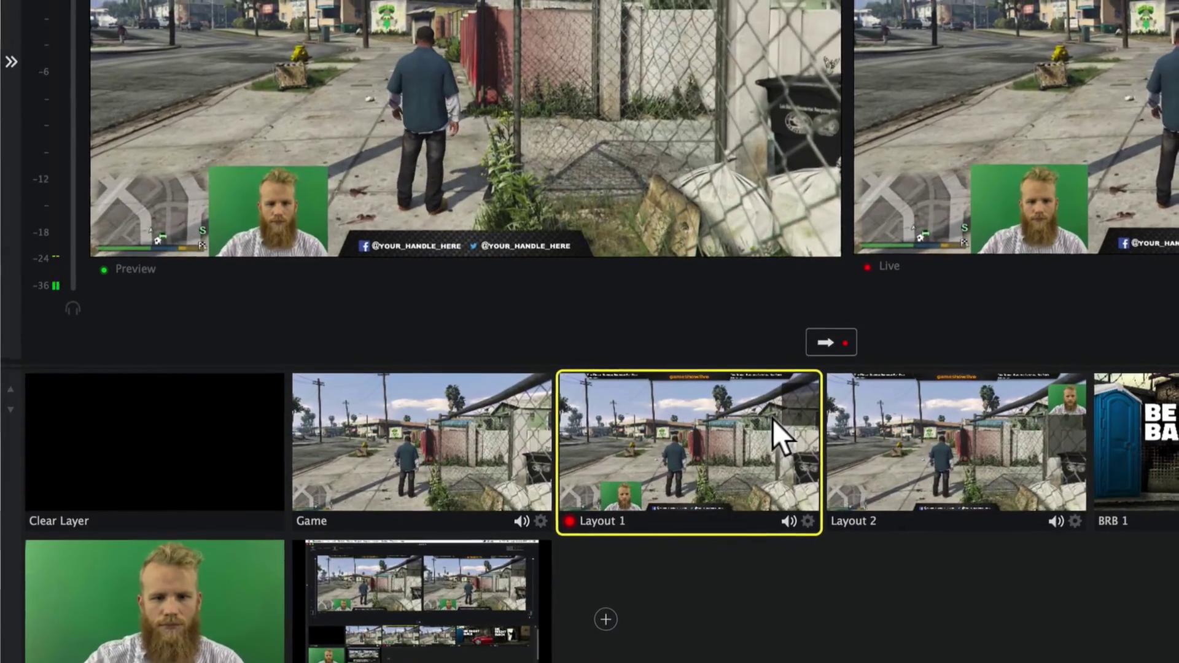
# - Open Layout 1's layers and inspect the Donors, Chat and social handles layers
pyautogui.doubleClick(772, 419)
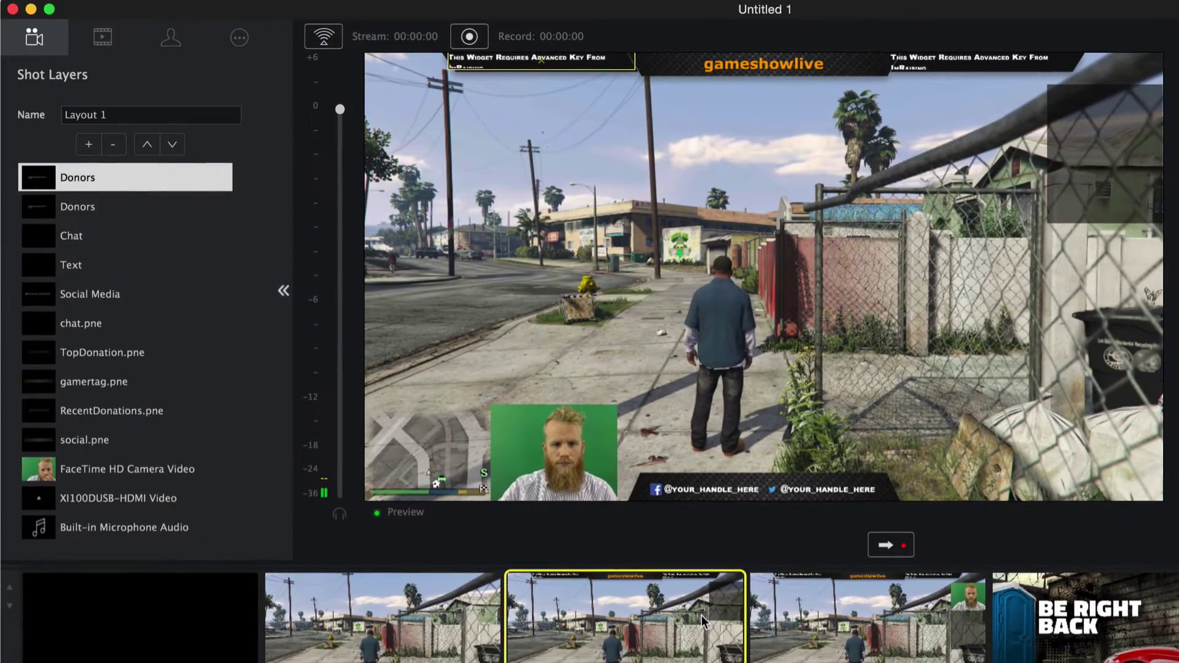
pyautogui.click(88, 199)
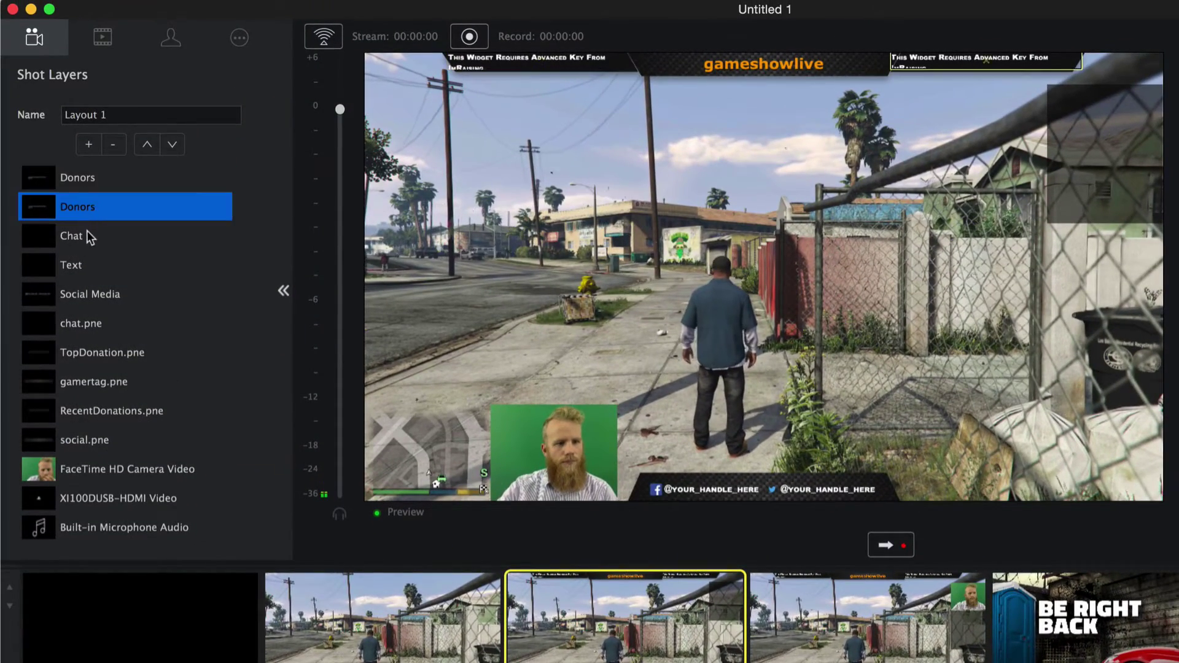
pyautogui.click(87, 236)
pyautogui.click(105, 433)
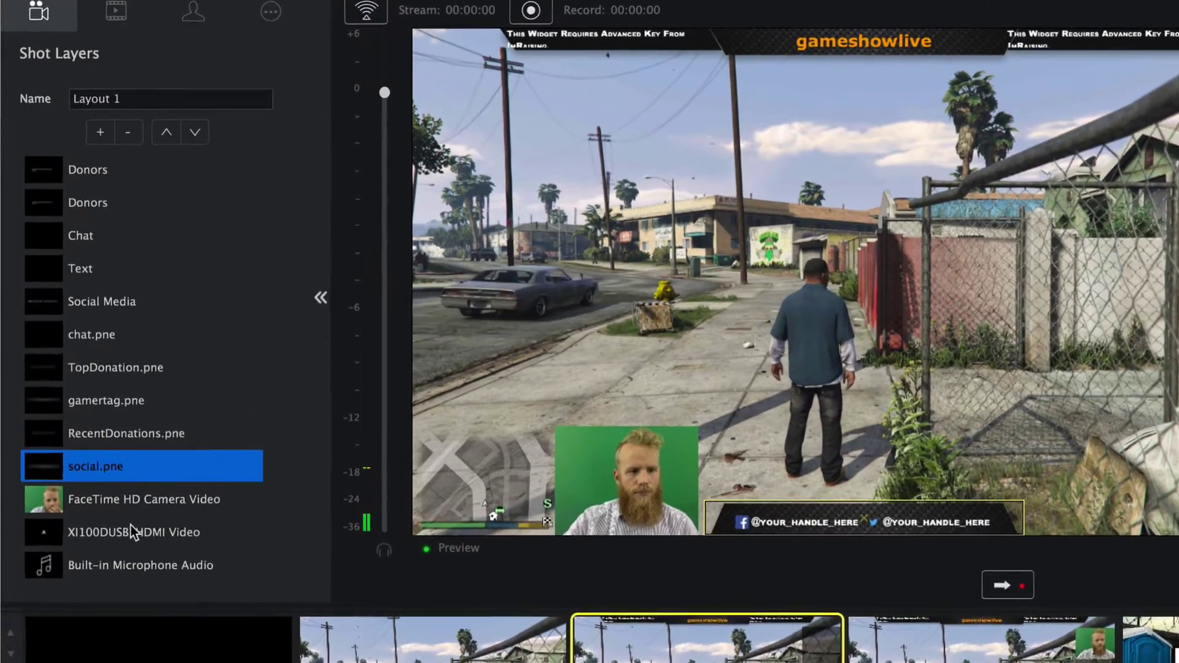
# - Move the HDMI video layer up and back below the FaceTime webcam, then select the webcam
pyautogui.click(120, 498)
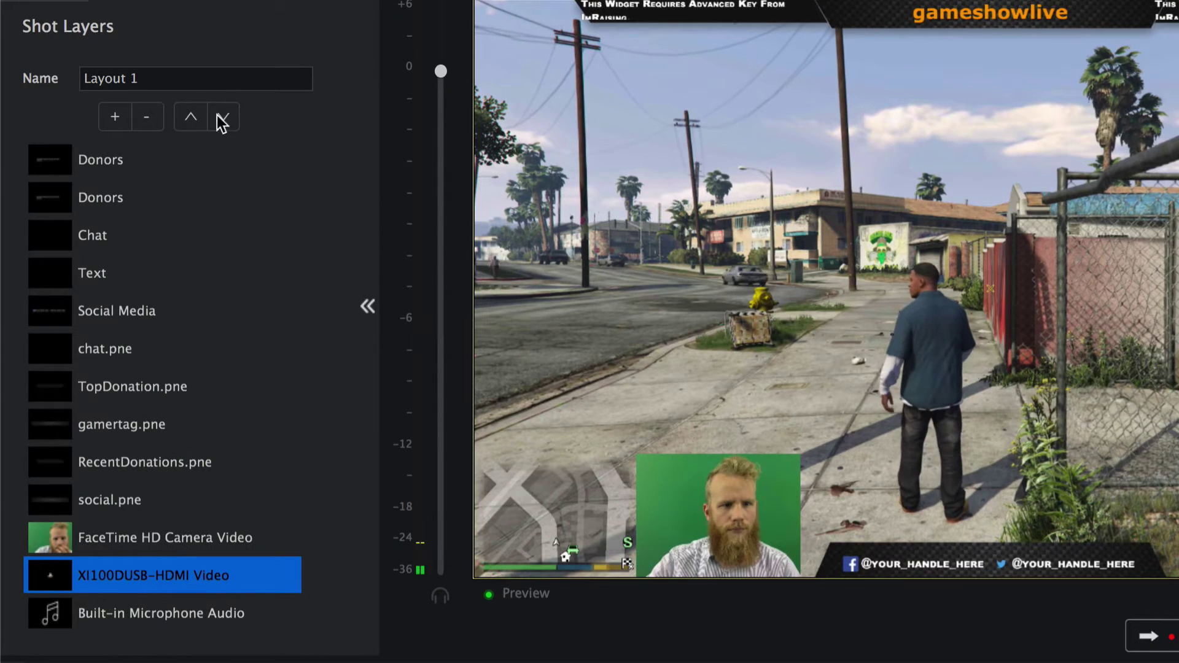
pyautogui.click(192, 117)
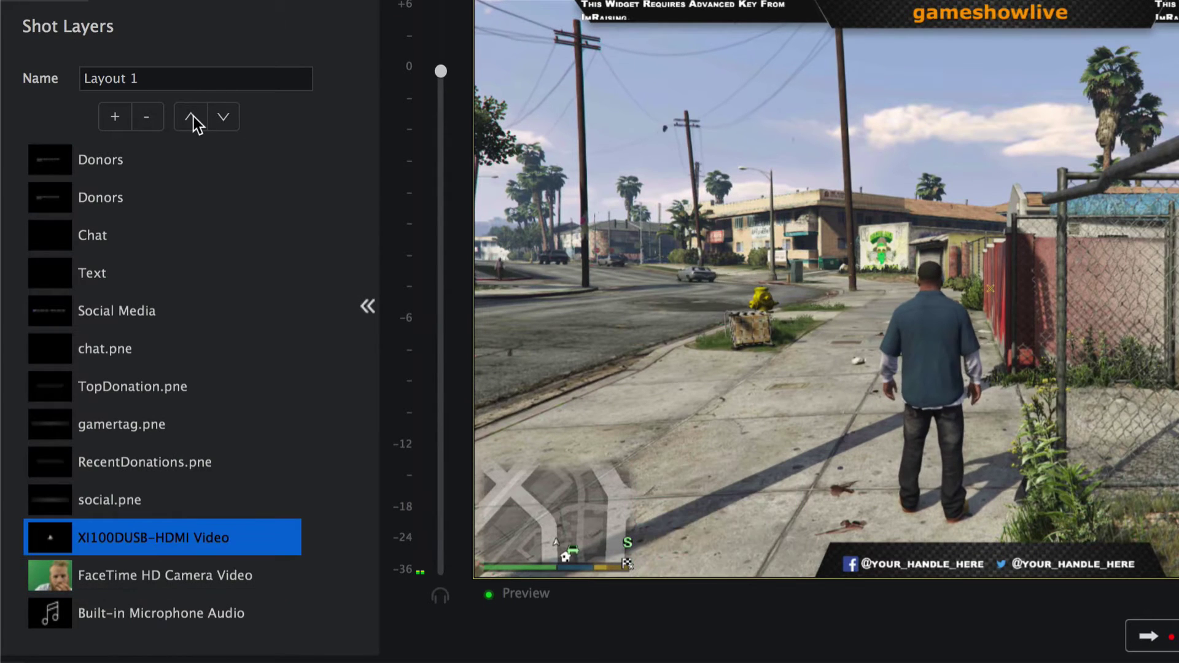
pyautogui.click(231, 116)
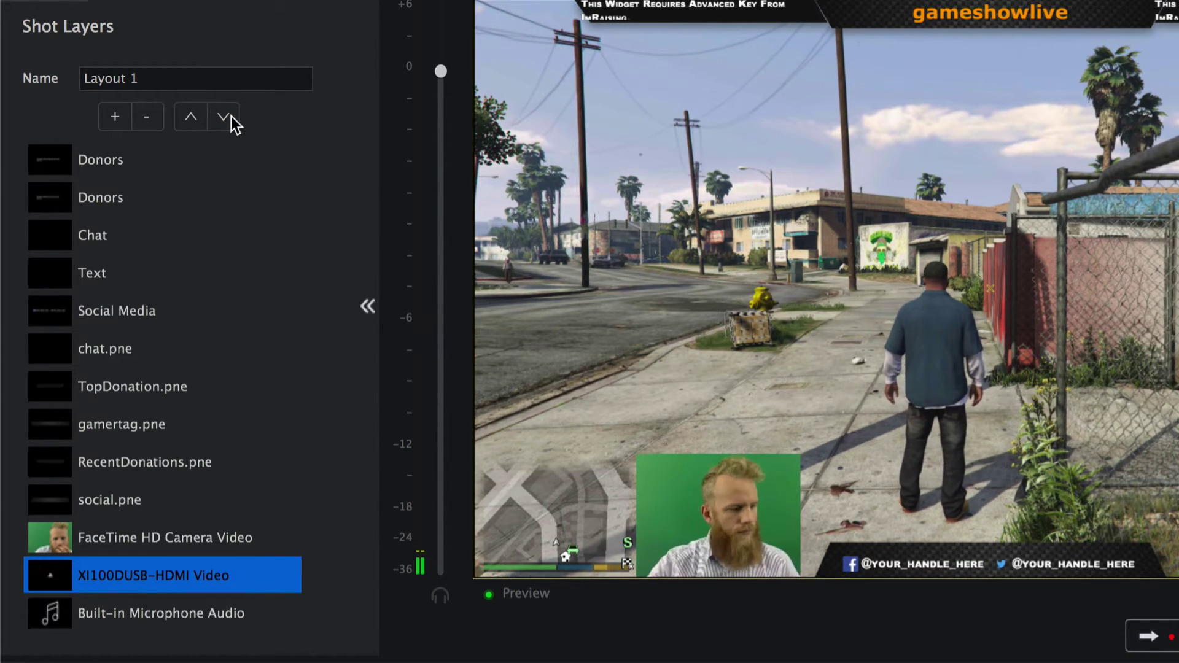
pyautogui.click(173, 537)
pyautogui.click(713, 515)
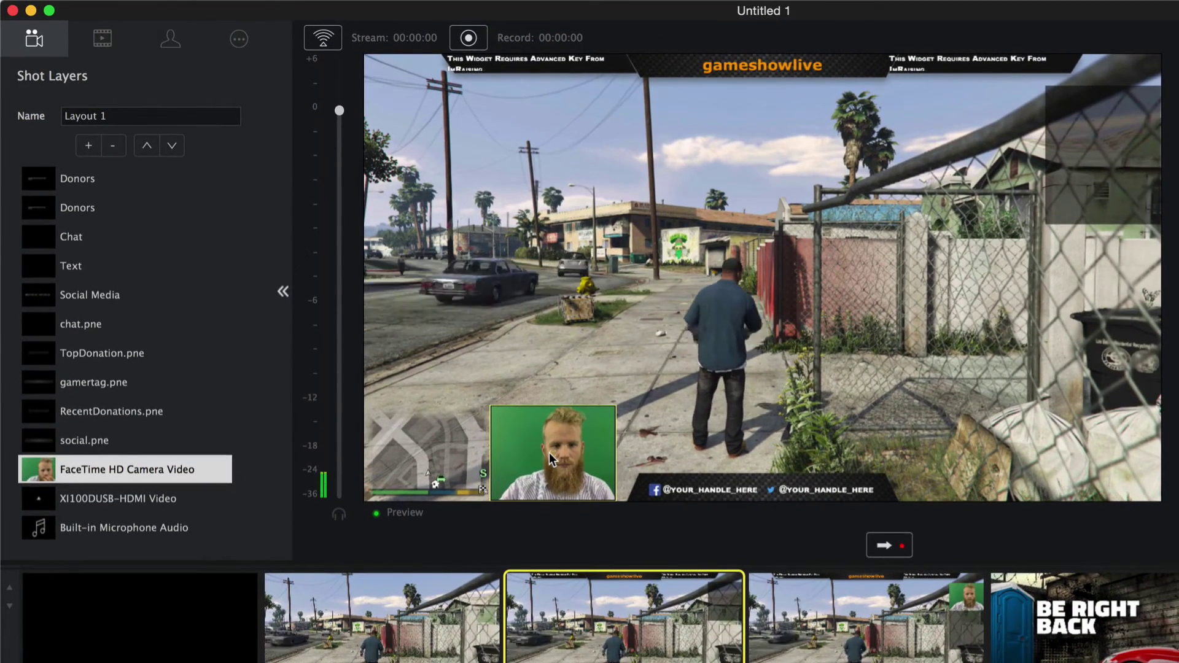
# - Scale the FaceTime webcam layer to 41% and drag it to the lower-right corner (427, −221)
pyautogui.click(117, 43)
pyautogui.moveTo(87, 130); pyautogui.dragTo(93, 131)
pyautogui.moveTo(559, 419); pyautogui.dragTo(1035, 383)
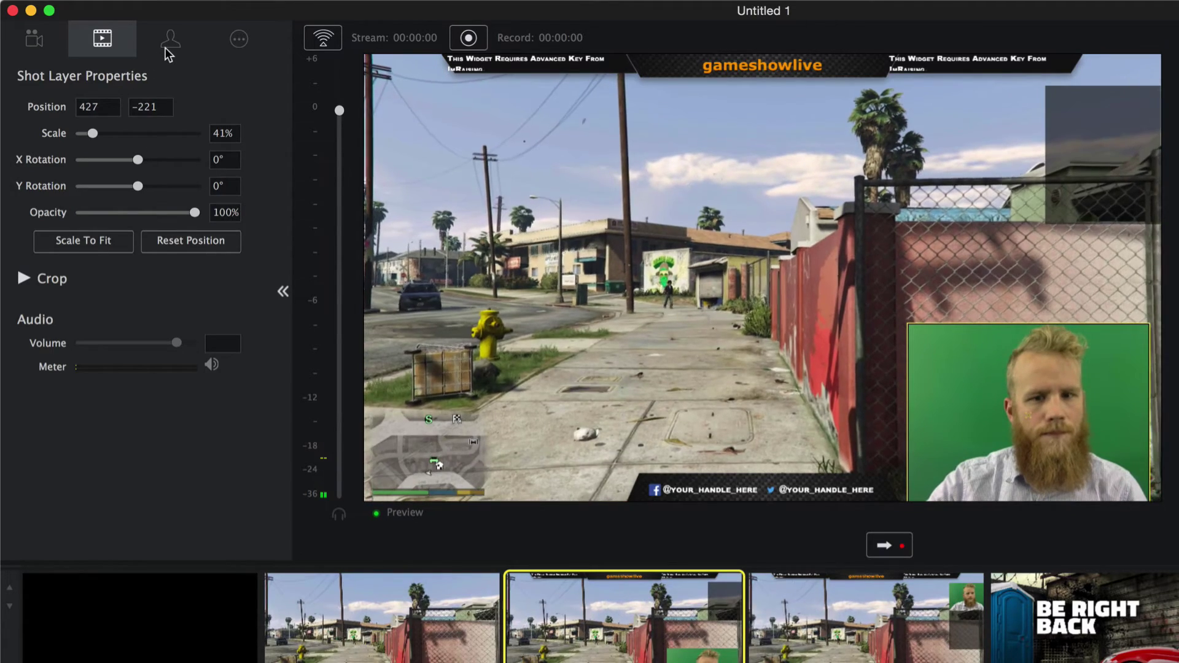
# - Chroma-key the webcam's green background and confirm its 1280 x 720 format at 30 FPS
pyautogui.click(165, 48)
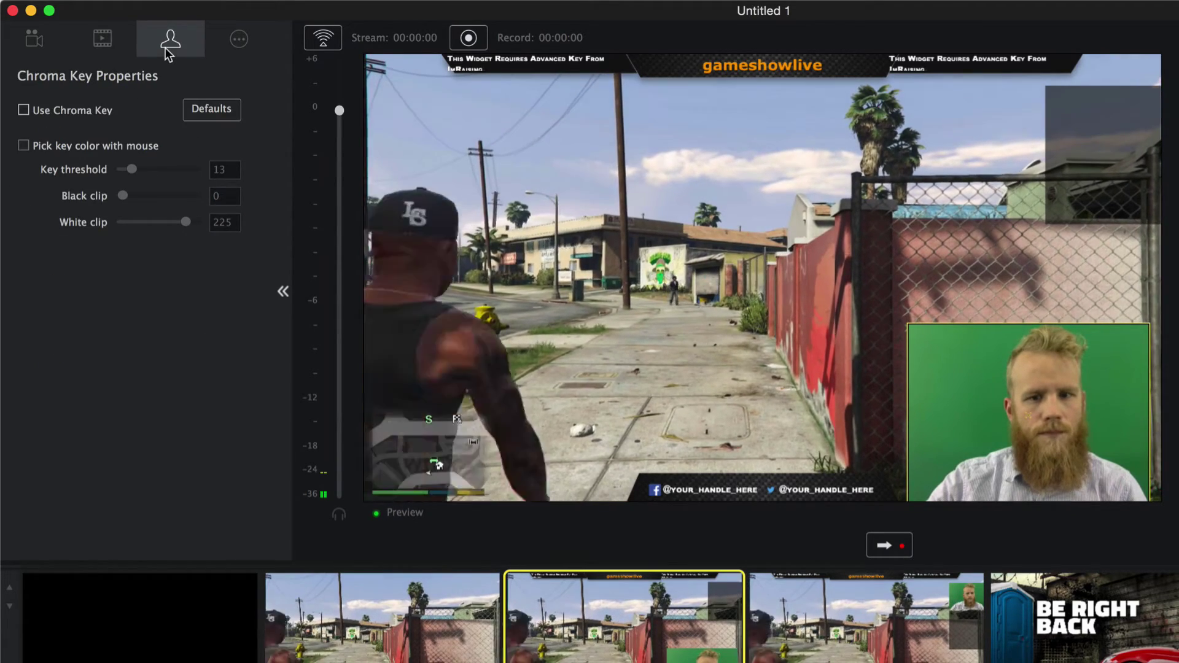
pyautogui.click(24, 110)
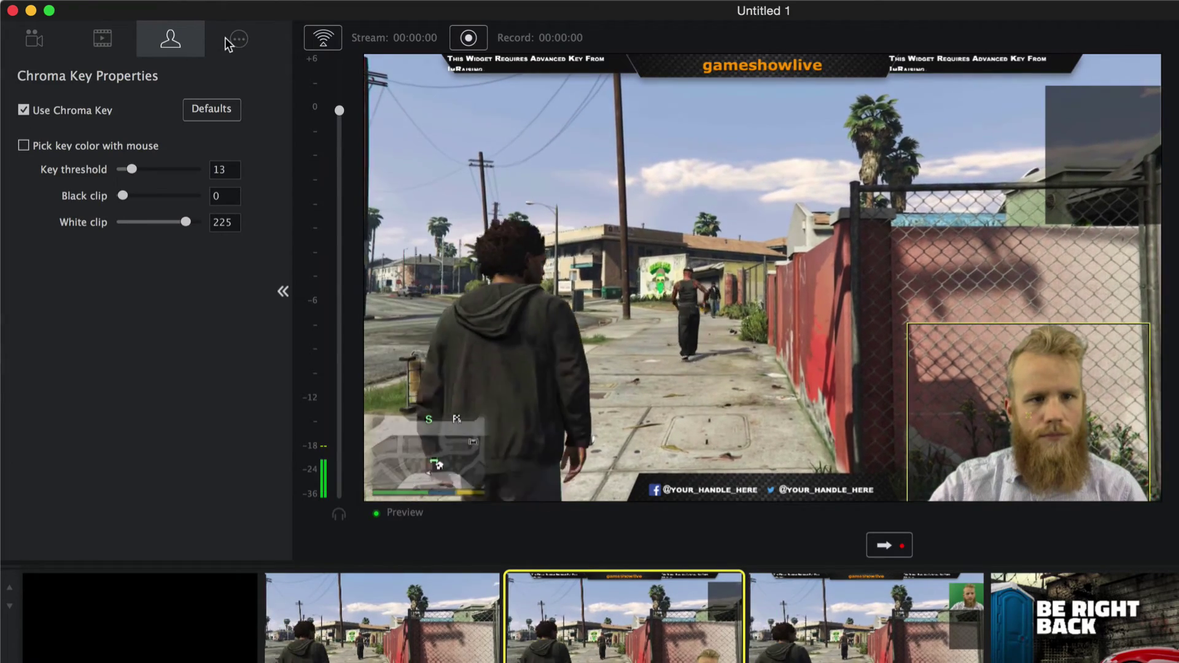
pyautogui.click(224, 38)
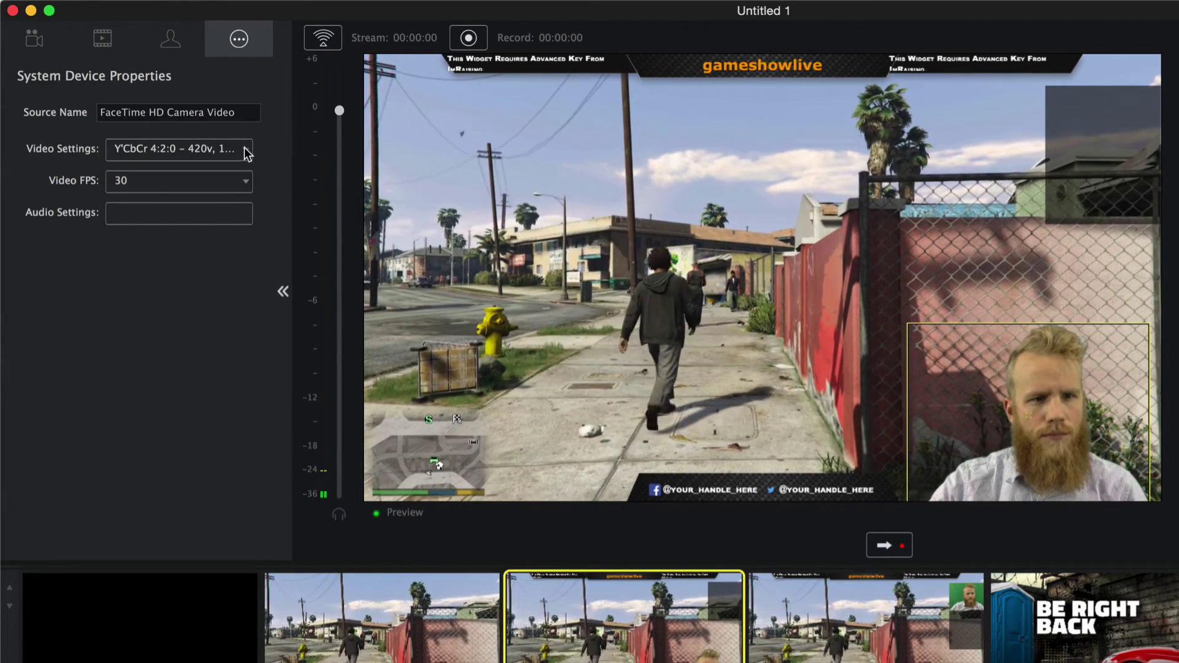
pyautogui.click(245, 149)
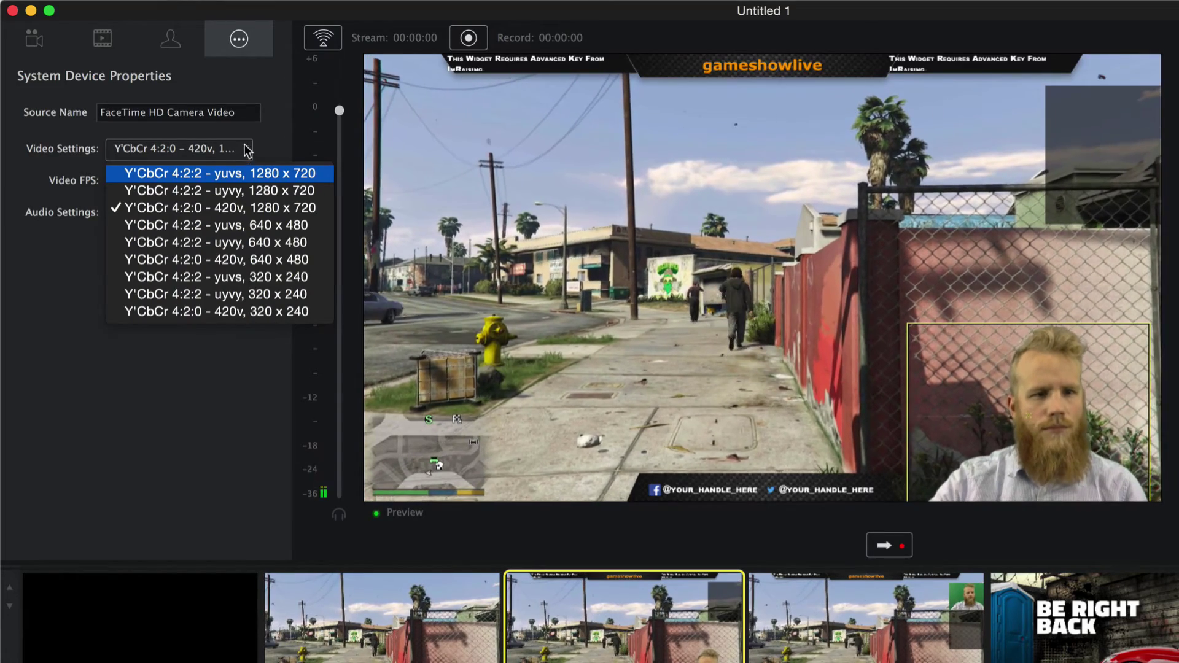
pyautogui.click(244, 145)
pyautogui.click(240, 181)
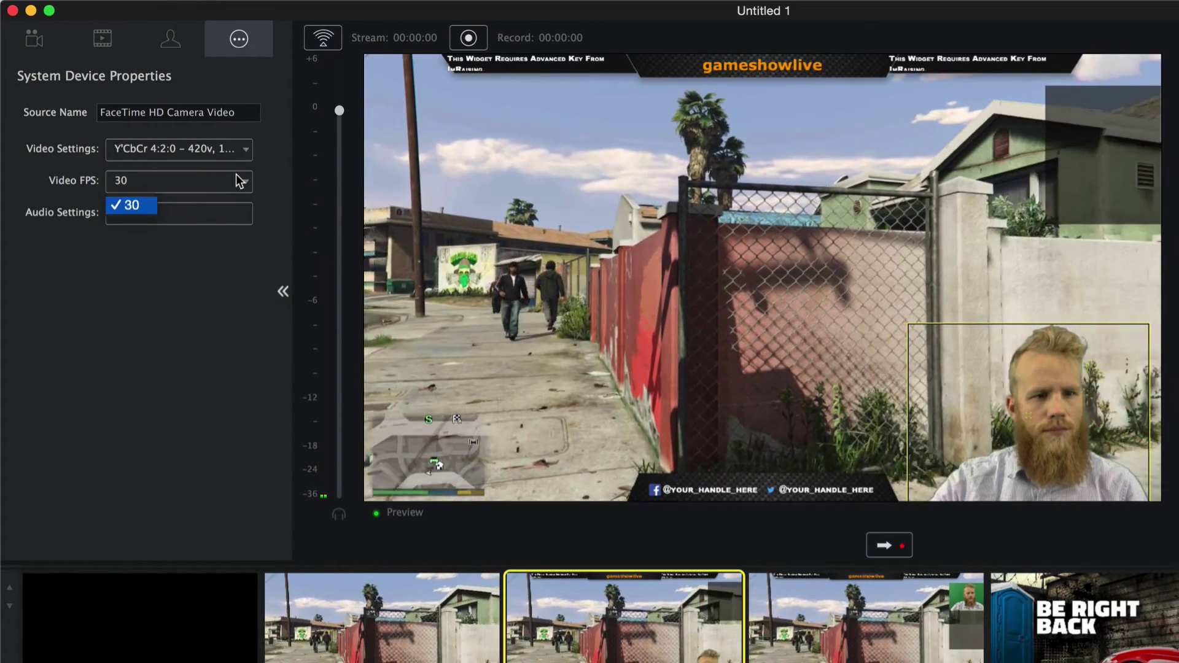
pyautogui.click(237, 178)
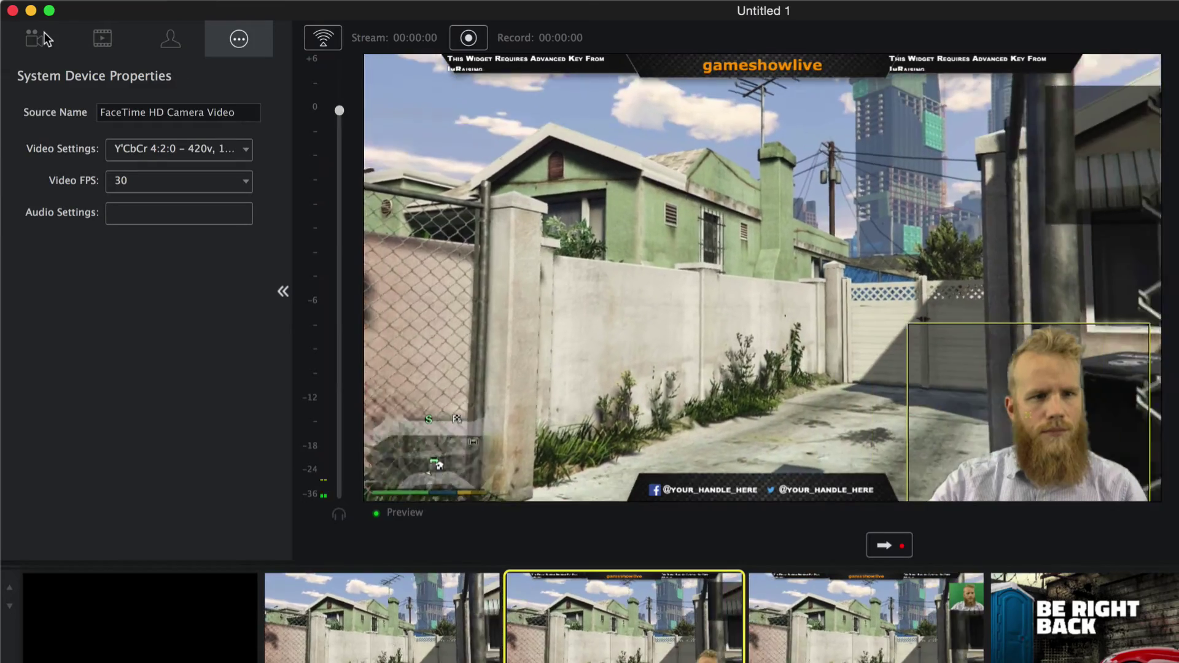
pyautogui.click(43, 32)
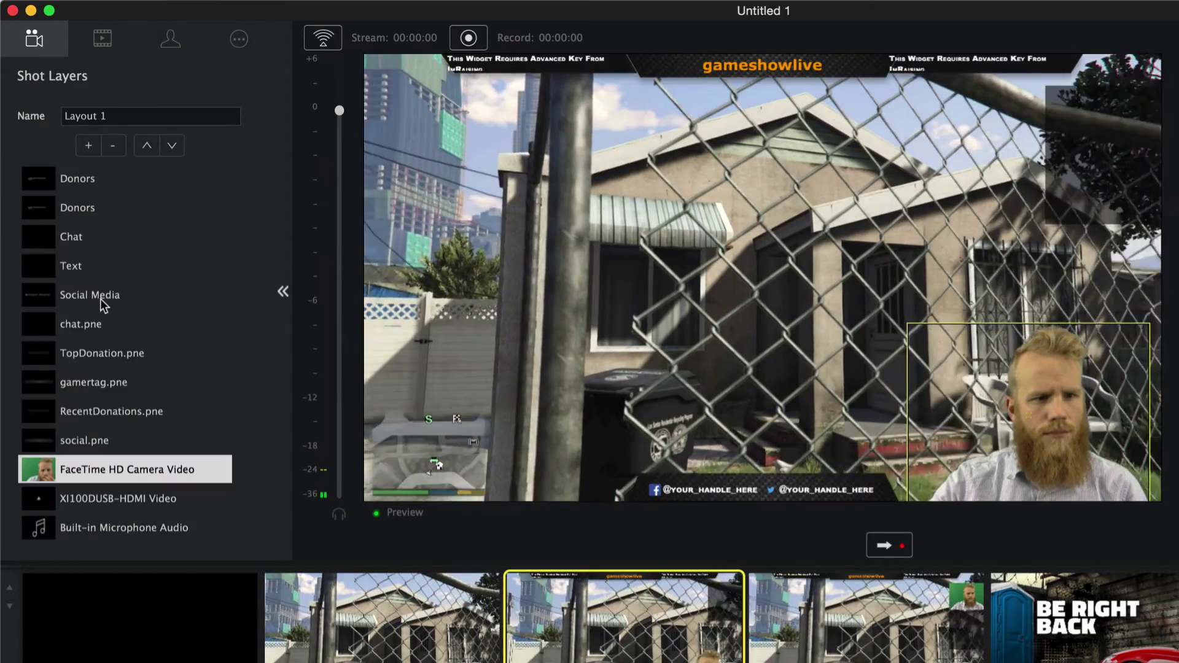
pyautogui.click(101, 299)
pyautogui.click(240, 41)
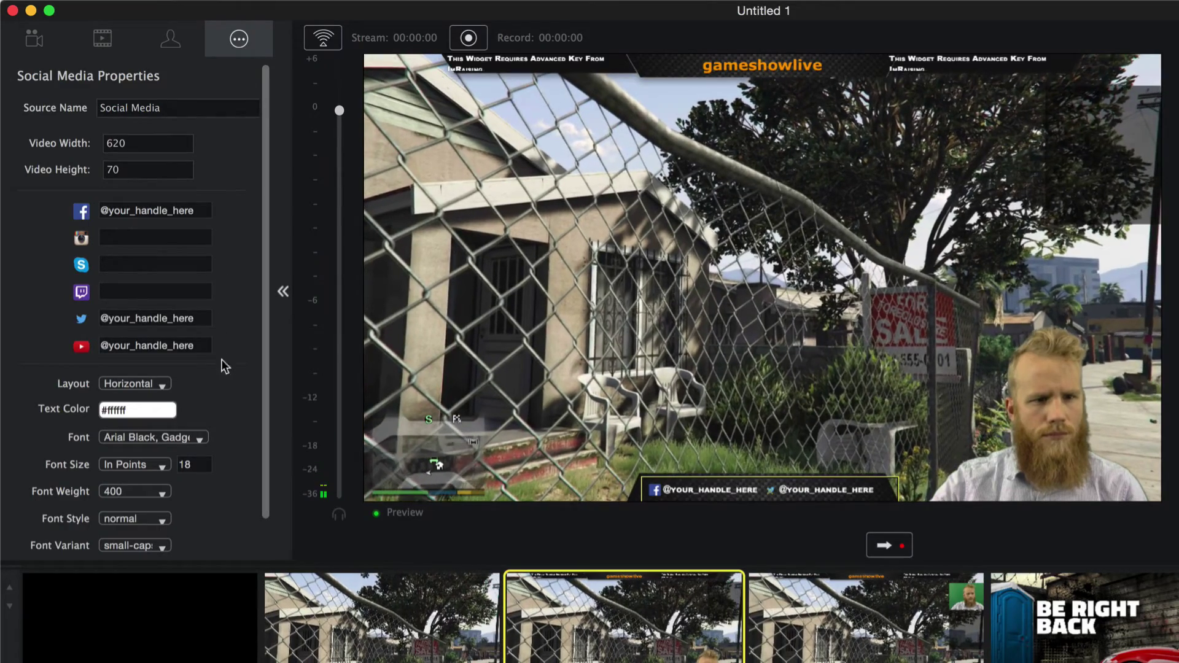
pyautogui.click(38, 40)
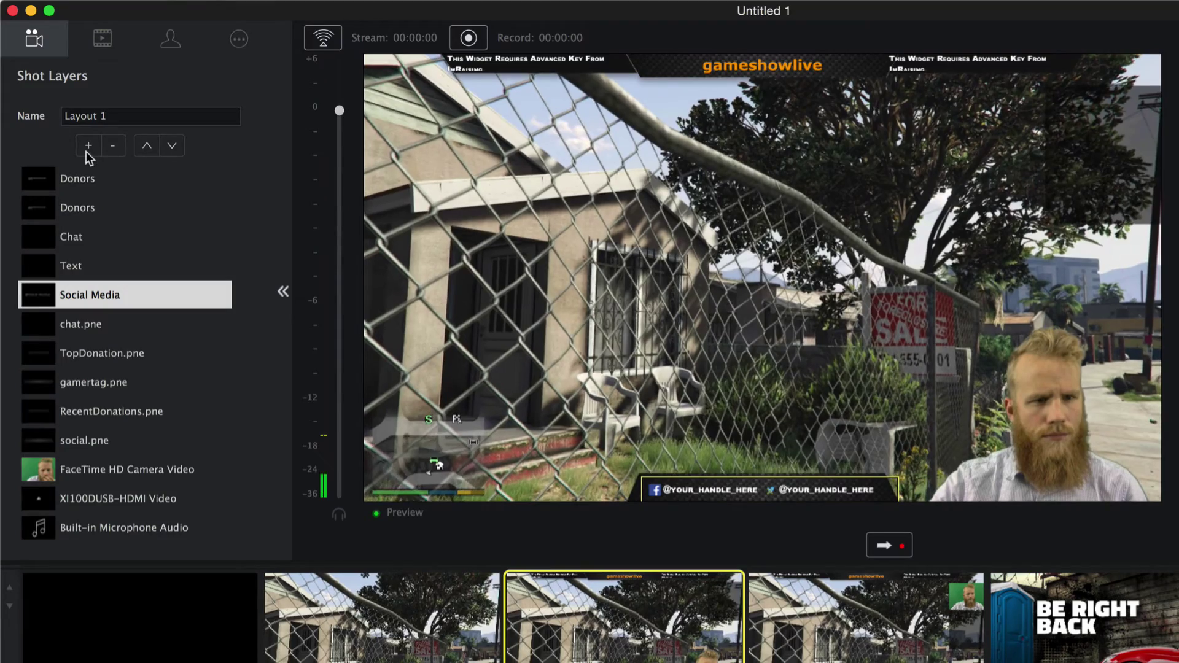
# - Add a Twitch Followers widget with a darker pink header color
pyautogui.click(87, 152)
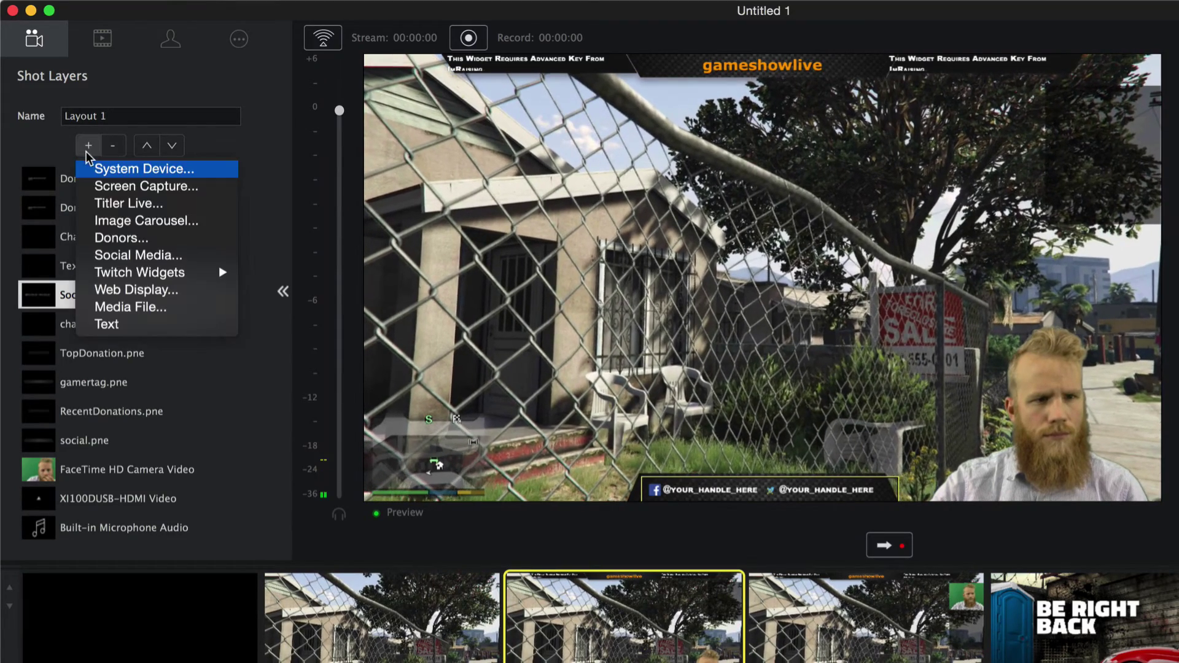
pyautogui.moveTo(143, 274)
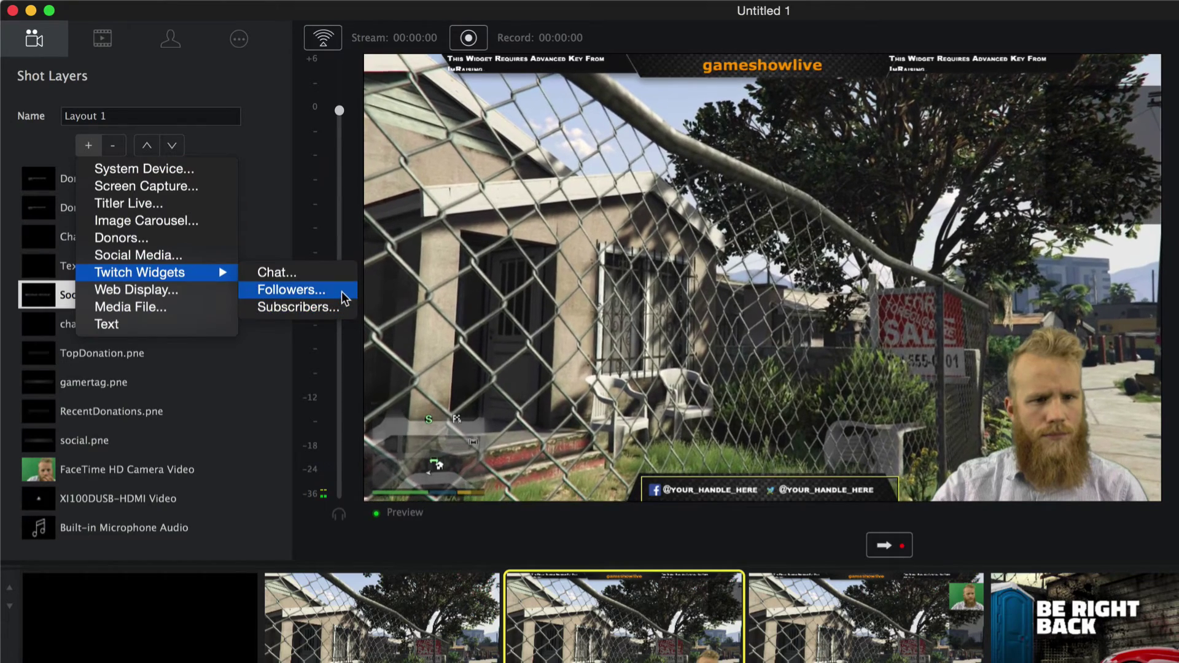
pyautogui.click(341, 291)
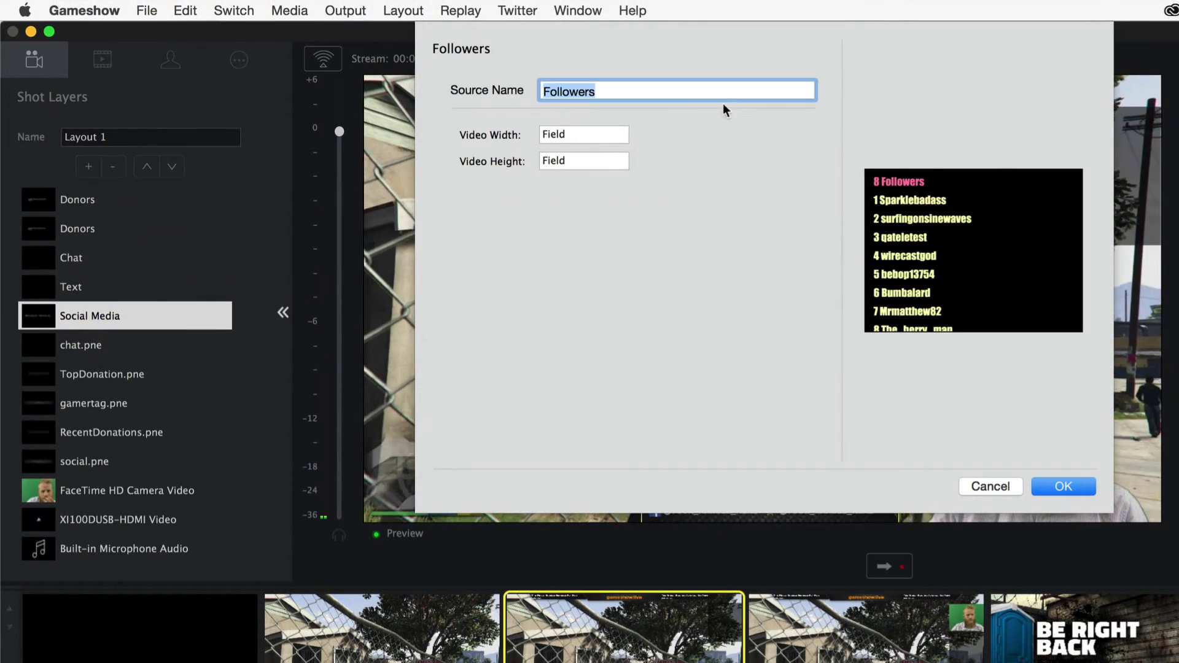
pyautogui.click(583, 228)
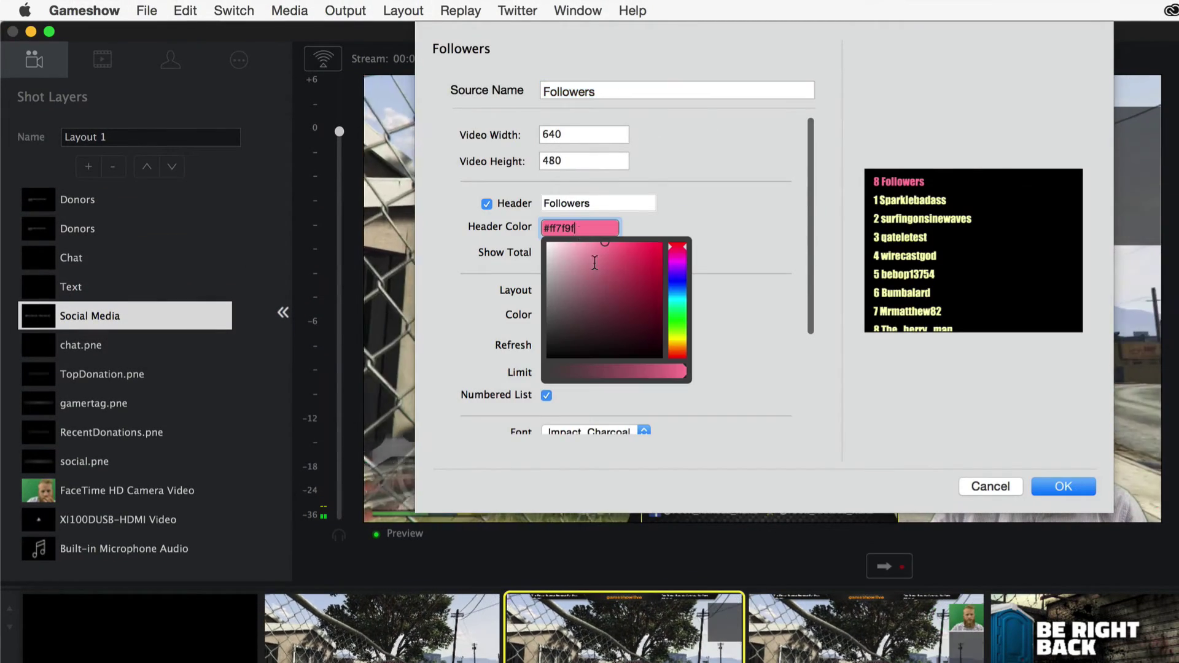
pyautogui.click(634, 271)
pyautogui.click(730, 301)
pyautogui.press('Return')
# - Place the Followers list top-left at 63% scale, crop its bottom by 253, and send Layout 1 live
pyautogui.moveTo(730, 299); pyautogui.dragTo(533, 260)
pyautogui.click(102, 59)
pyautogui.moveTo(114, 154); pyautogui.dragTo(98, 156)
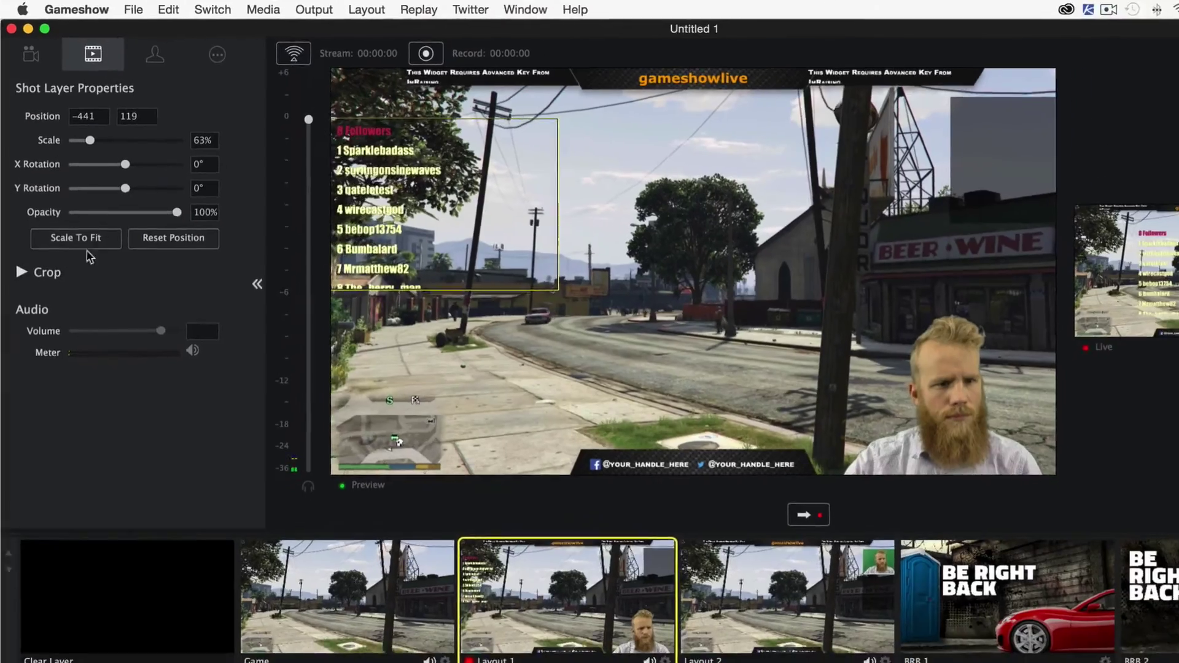
pyautogui.click(37, 272)
pyautogui.moveTo(75, 363); pyautogui.dragTo(126, 363)
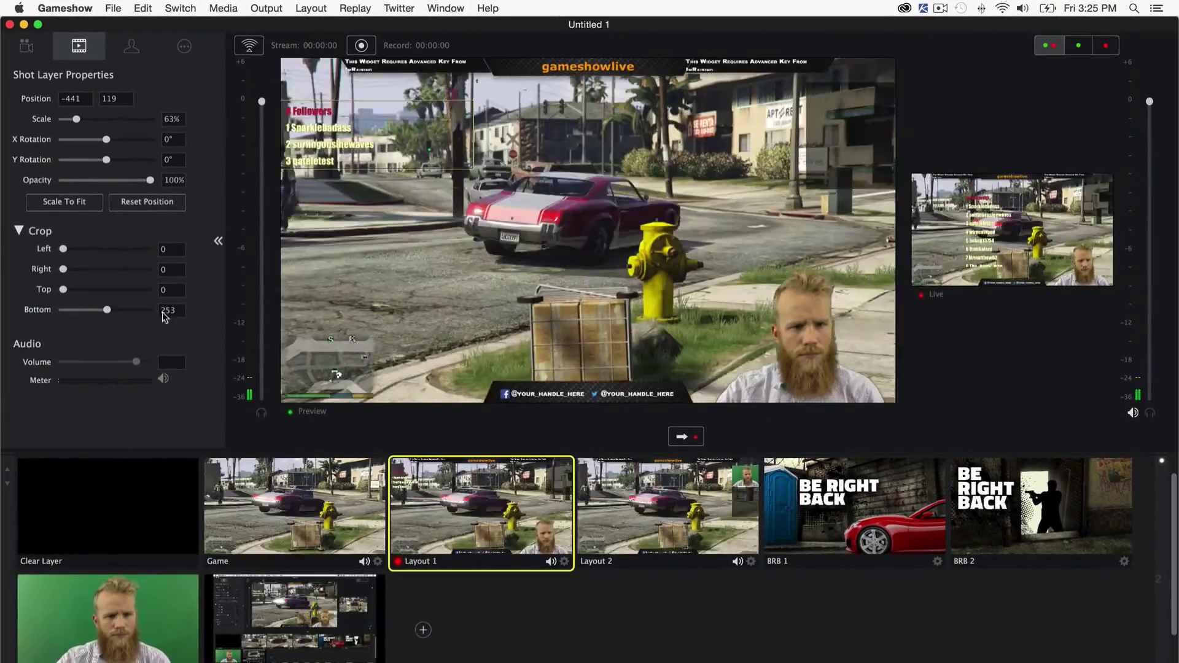
pyautogui.click(218, 241)
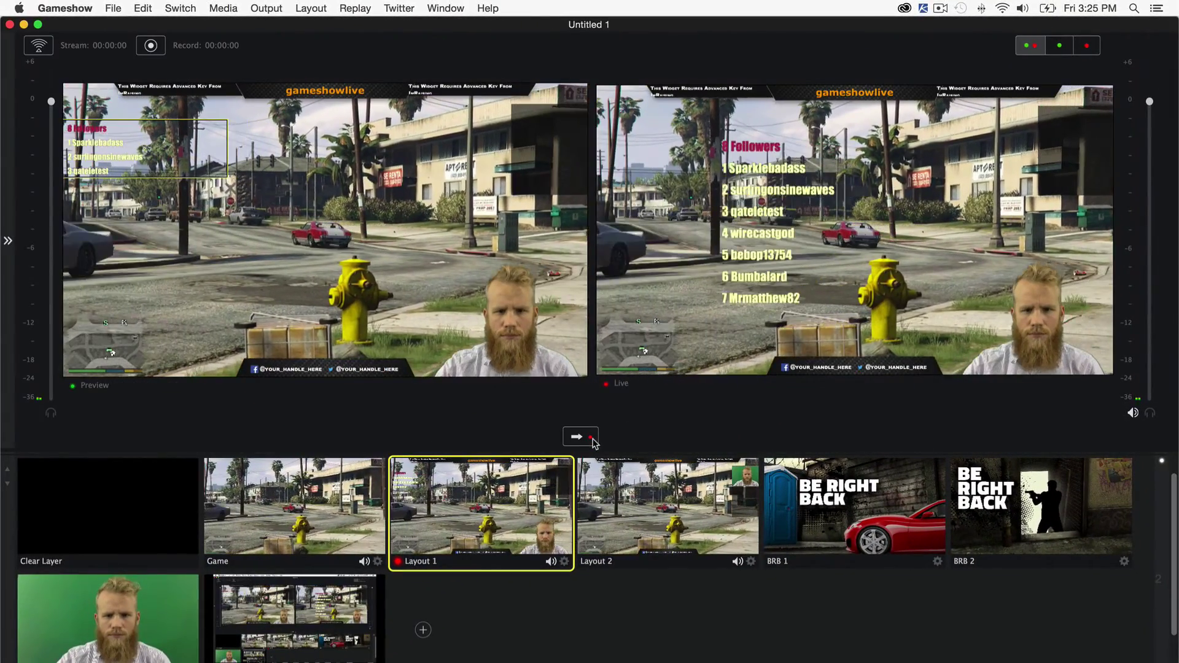
pyautogui.click(593, 440)
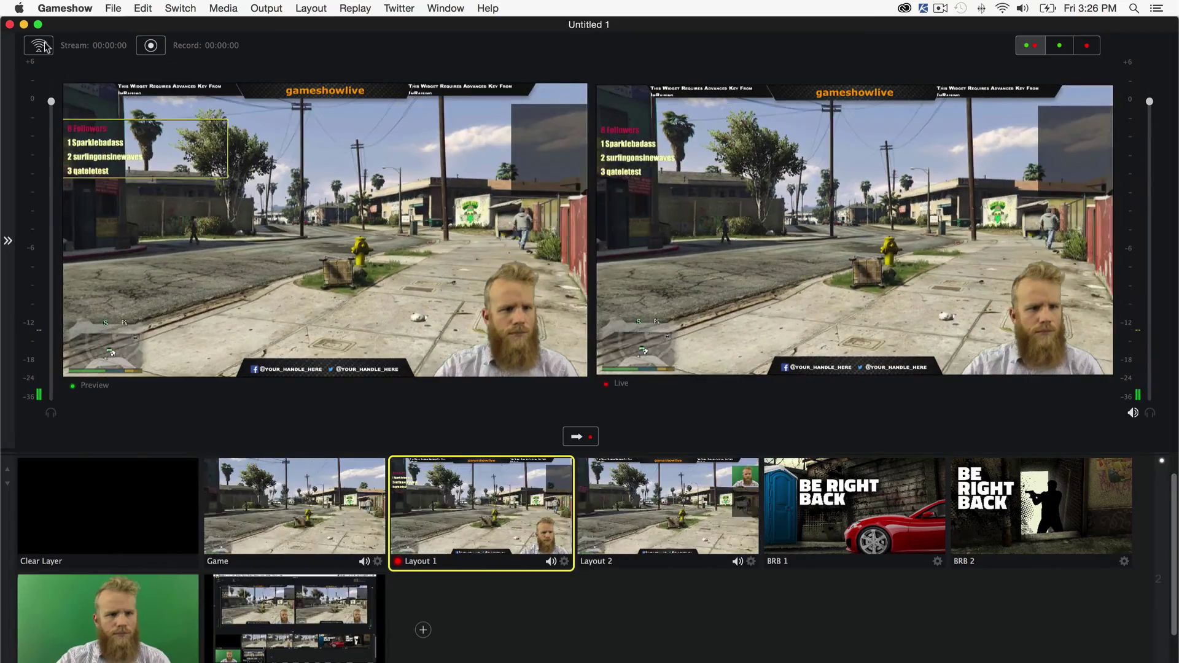
# - Start streaming and recording, put the BRB 1 scene live, then queue Layout 1 in preview
pyautogui.click(39, 45)
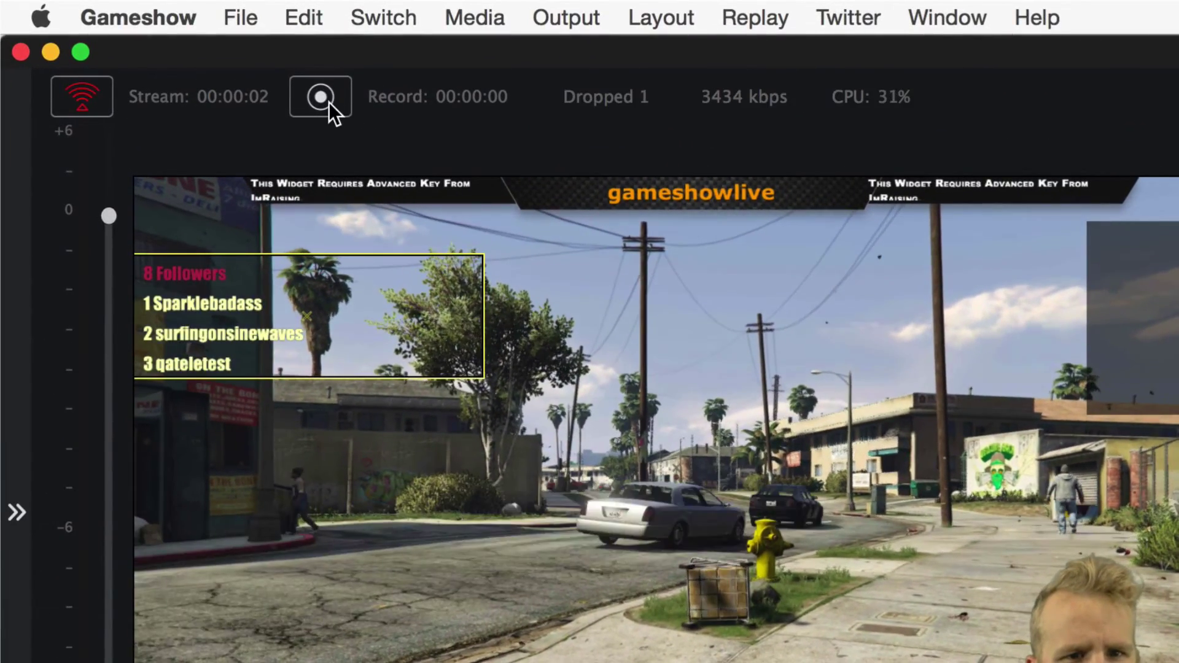
pyautogui.click(329, 102)
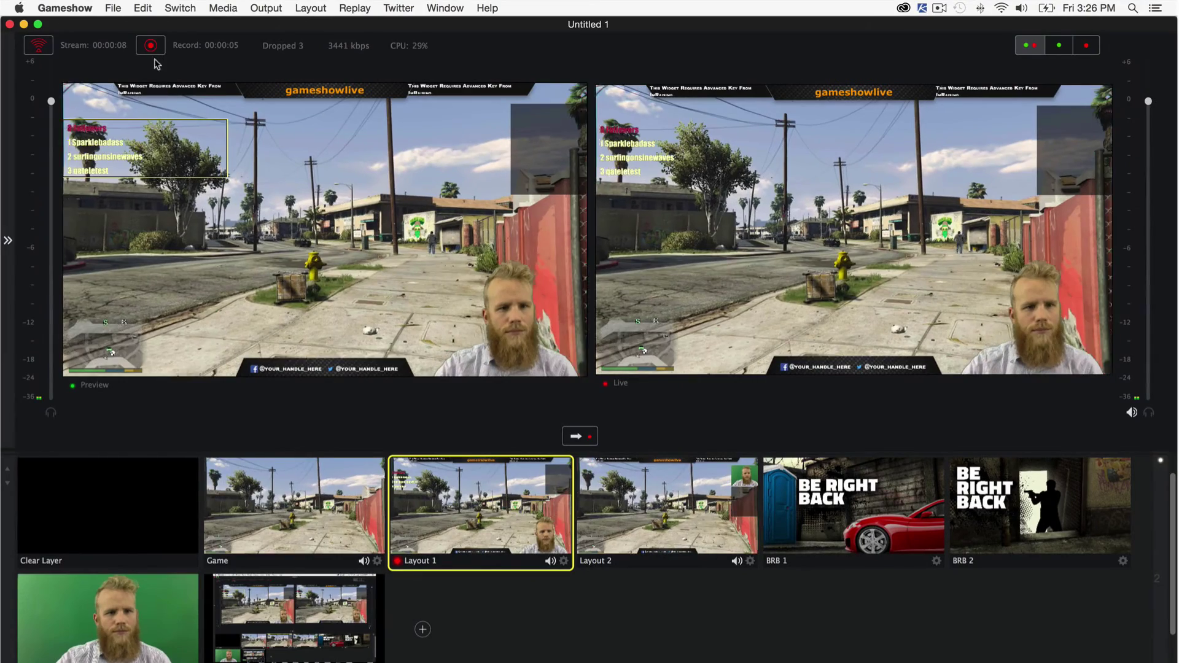
pyautogui.click(875, 519)
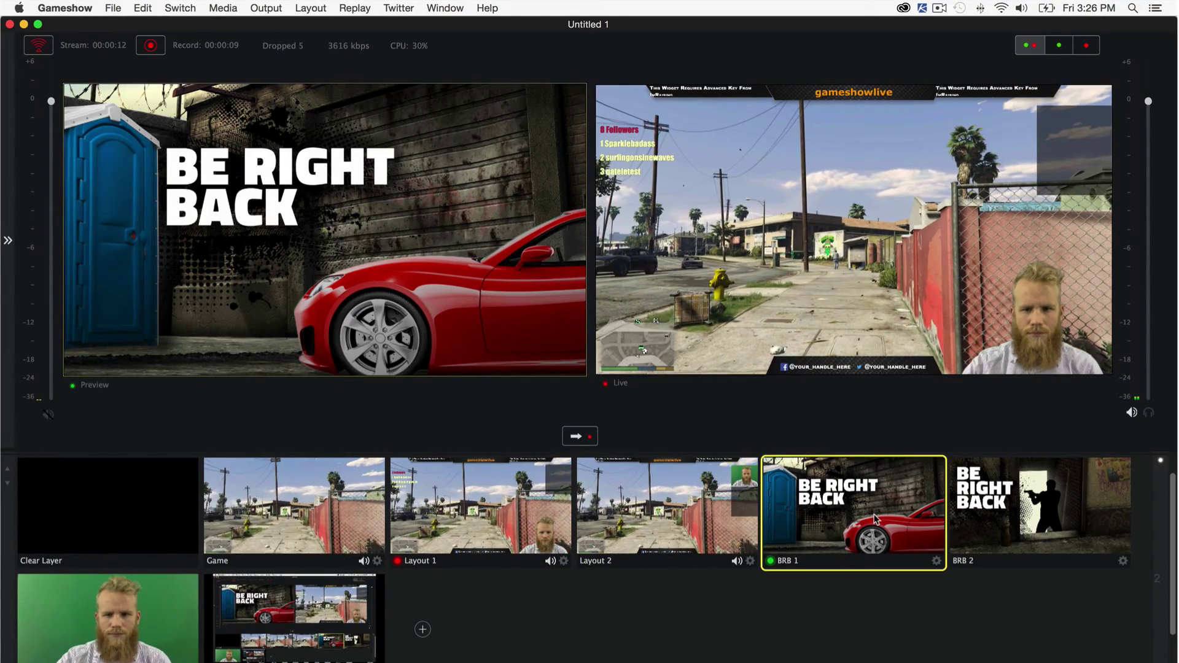
pyautogui.click(588, 436)
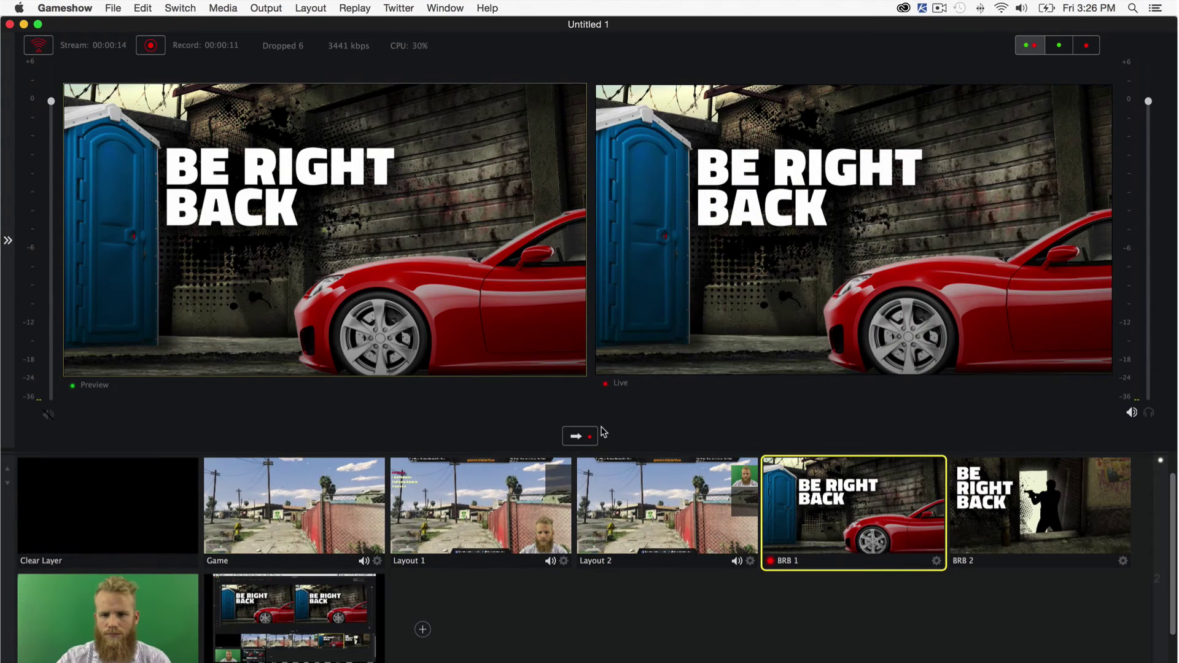
pyautogui.doubleClick(421, 499)
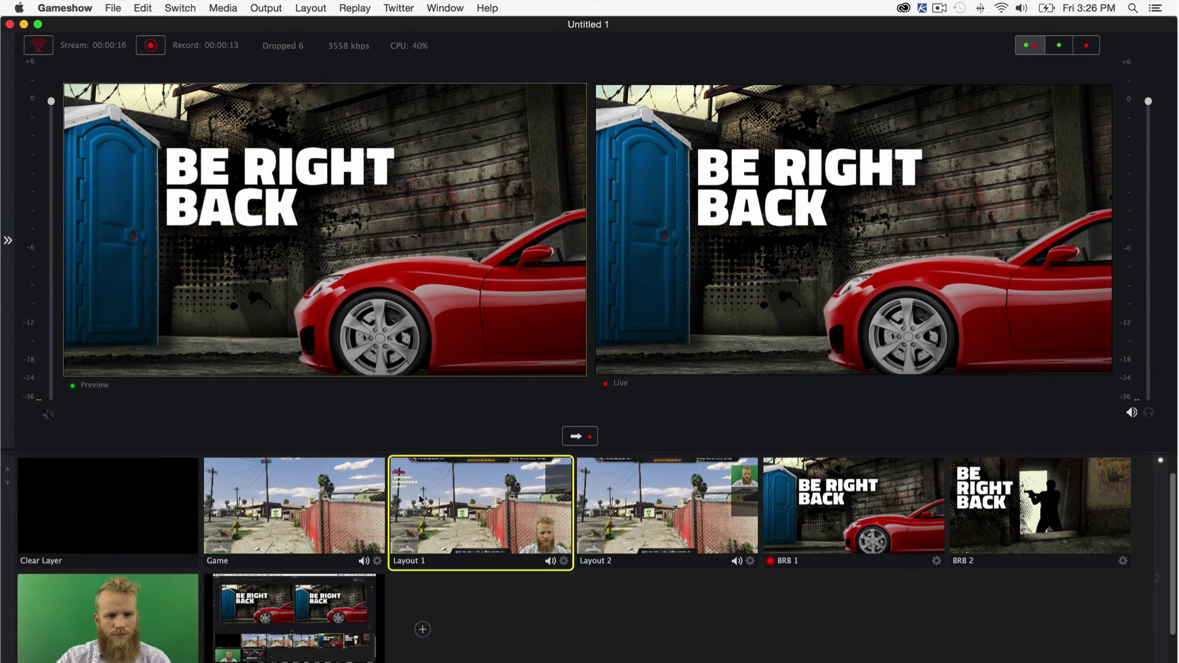